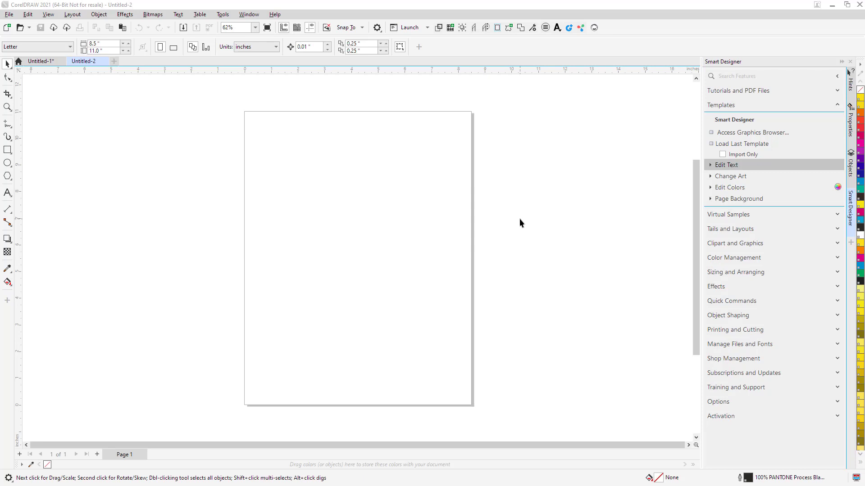
- Resize the page to 60 x 36 inches and zoom out to see it all
left_click(100, 43)
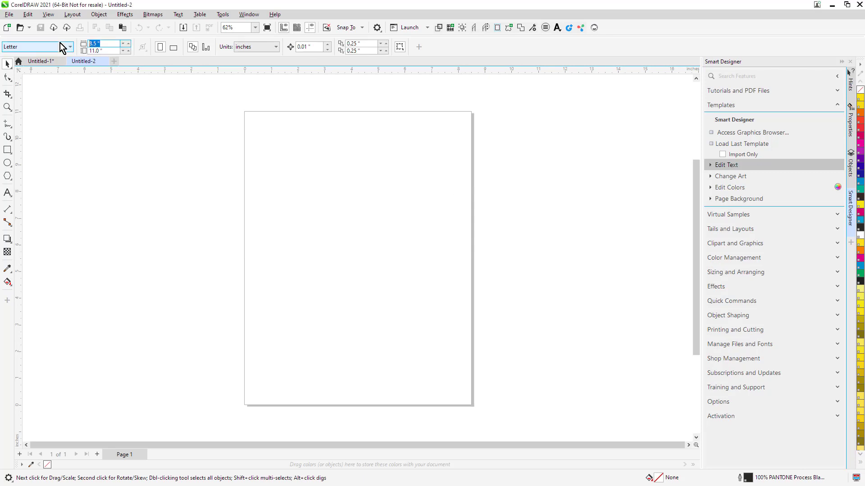
type("60")
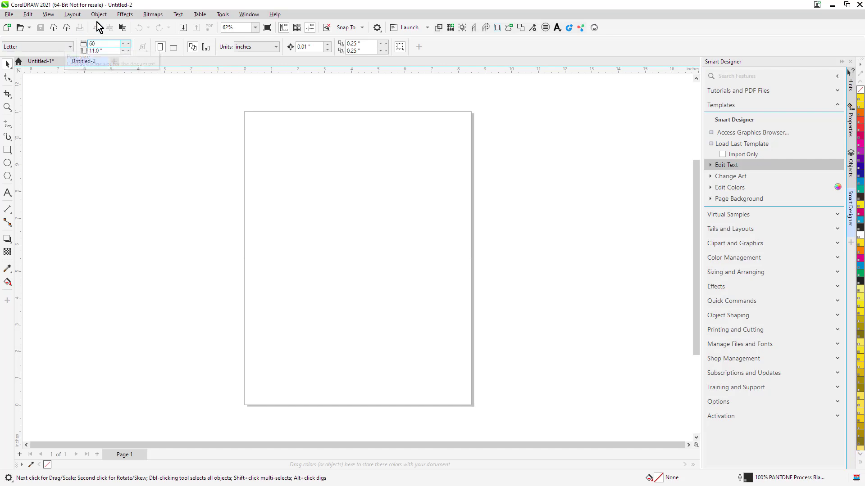
left_click(103, 53)
type("36")
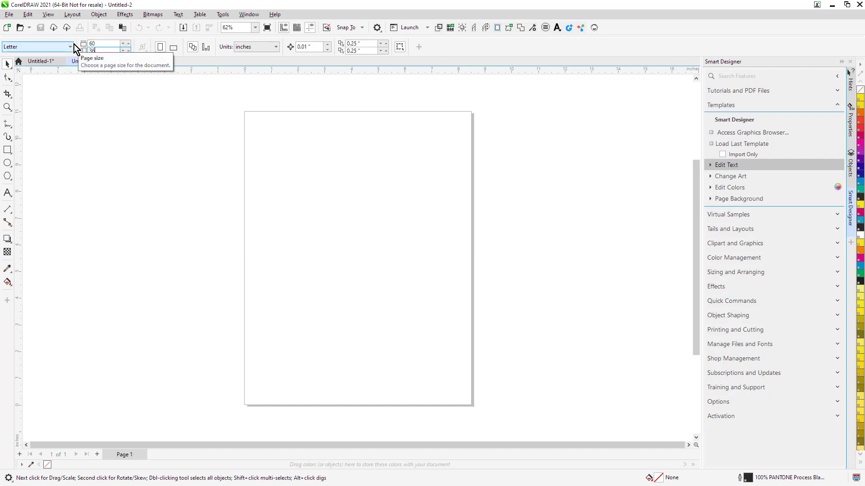
key("Return")
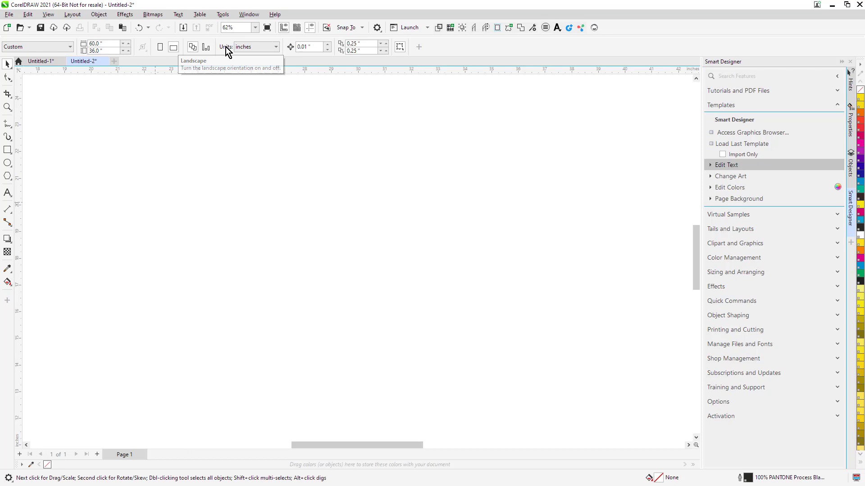
scroll(361, 219, "down", 5)
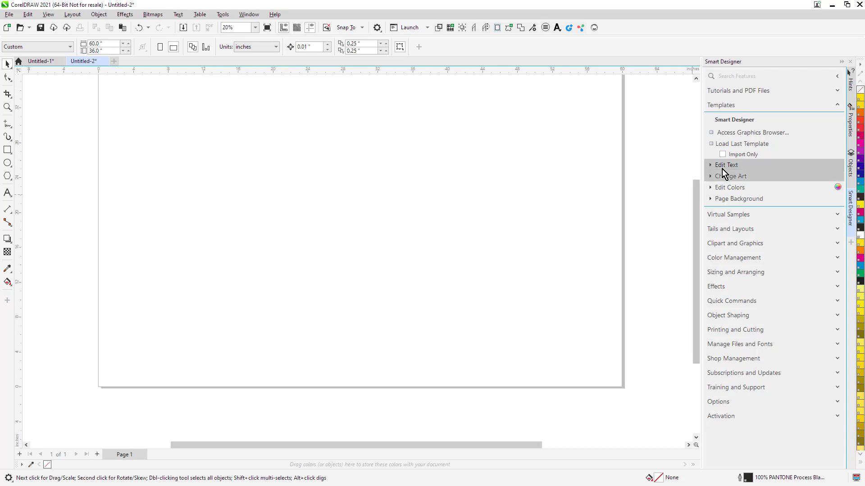
- Load the District Champions 60x36 template from the graphics browser's Sports banner folder
left_click(758, 133)
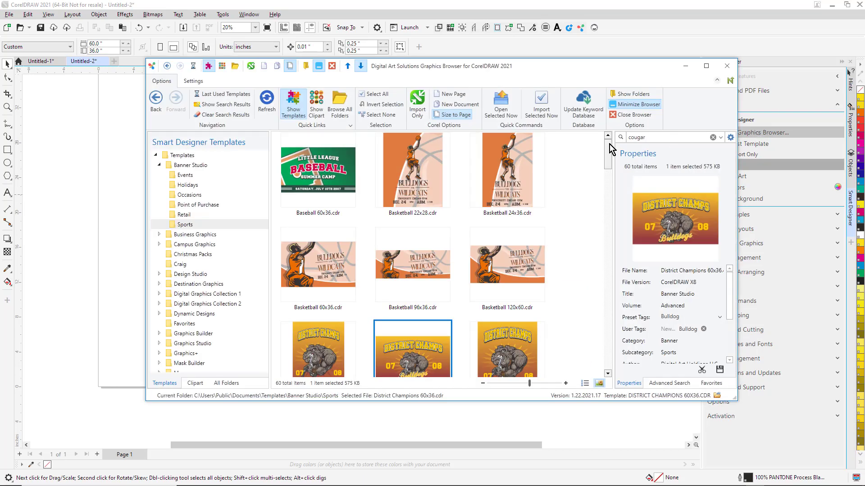
left_click(181, 205)
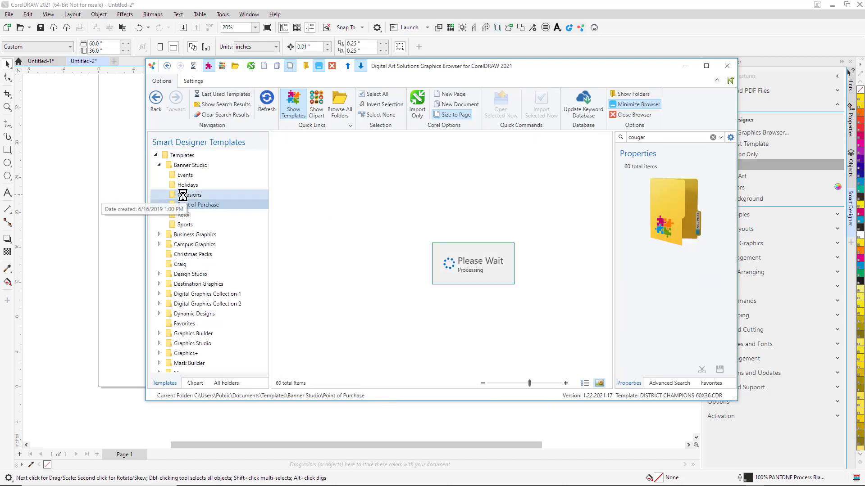
left_click(183, 195)
left_click(183, 224)
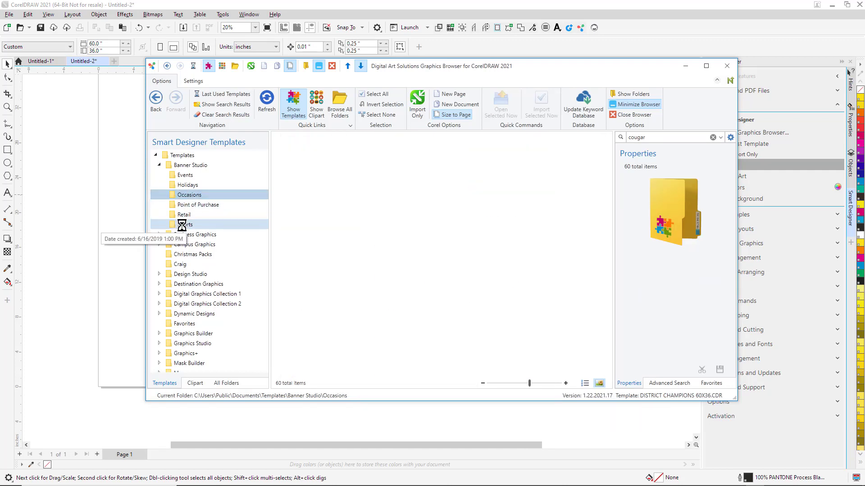
scroll(454, 320, "down", 3)
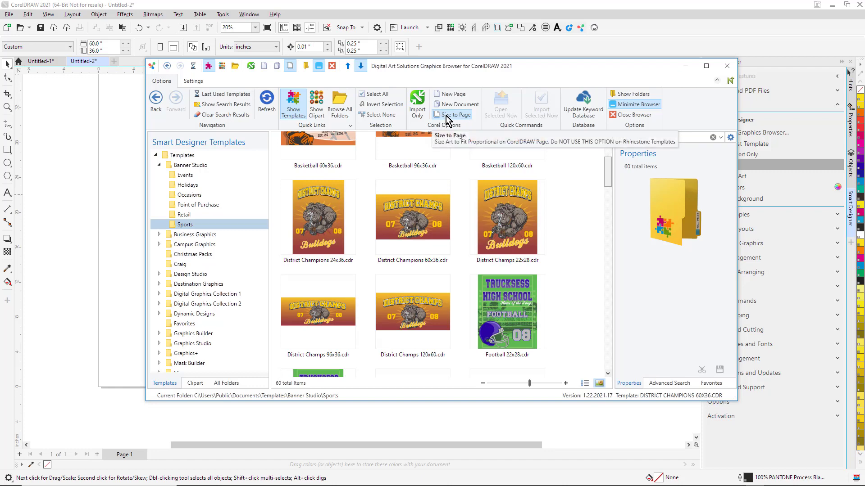
left_click(413, 223)
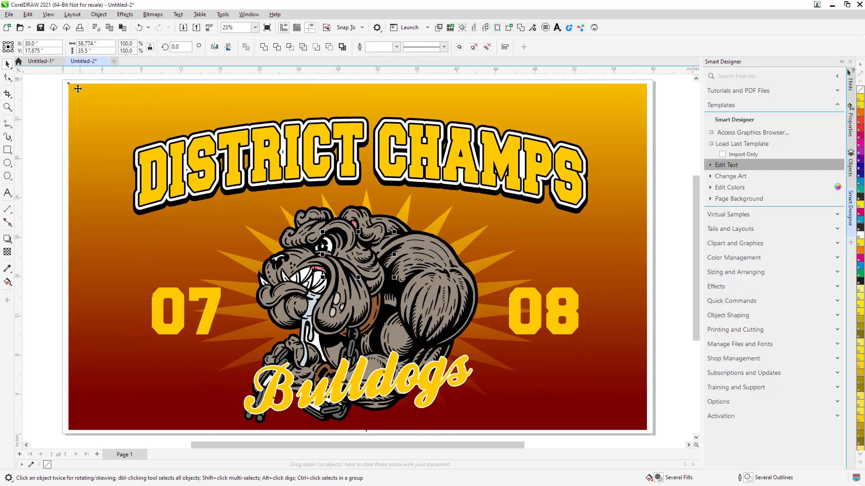
- Scale the banner artwork group to 36 inches tall, about 59.6 inches wide
left_click(91, 51)
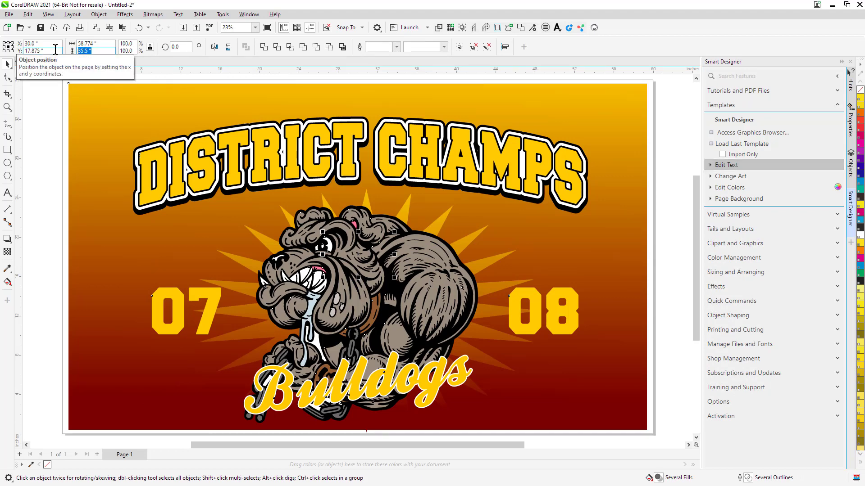
type("36")
key("Return")
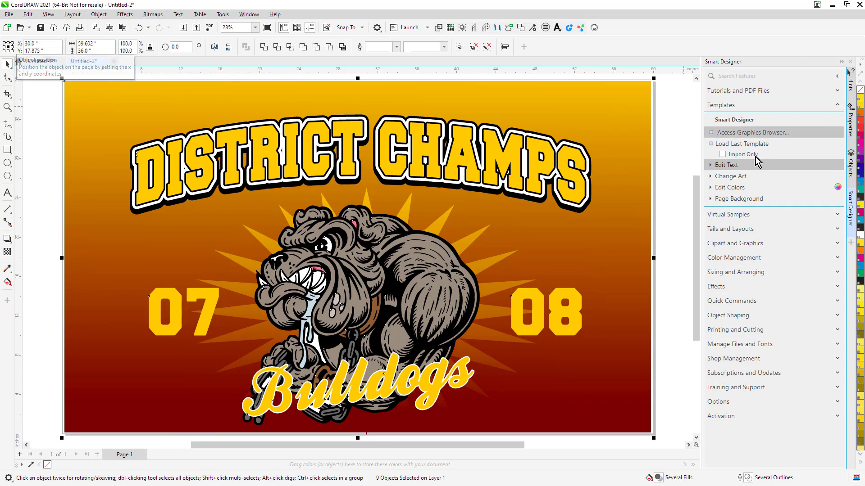
- Change the DISTRICT CHAMPS headline to STATE CHAMPIONS in Smart Designer's Edit Text
left_click(710, 165)
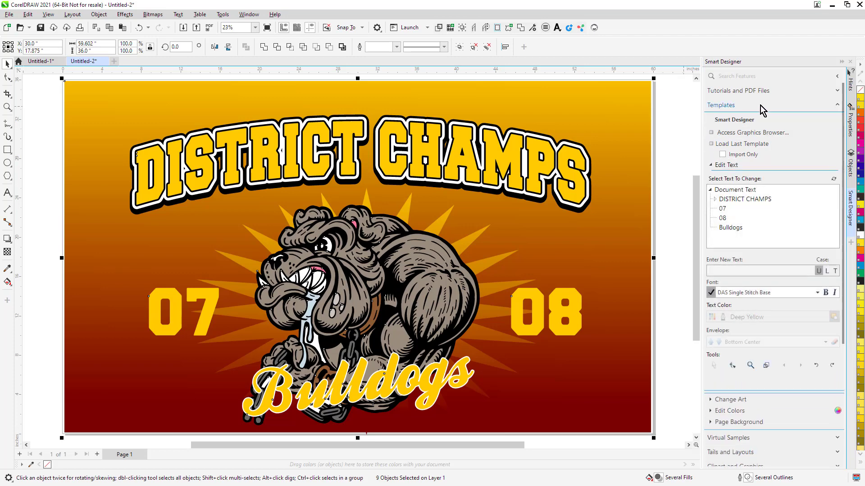
left_click(732, 200)
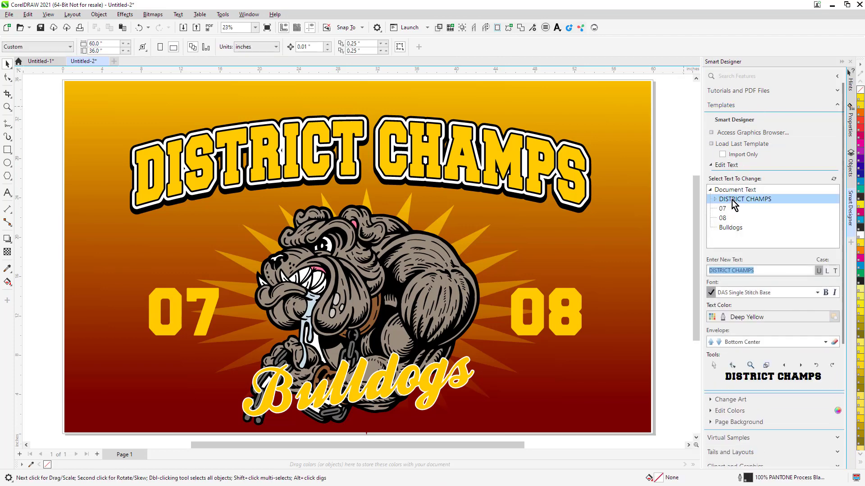
type("ST")
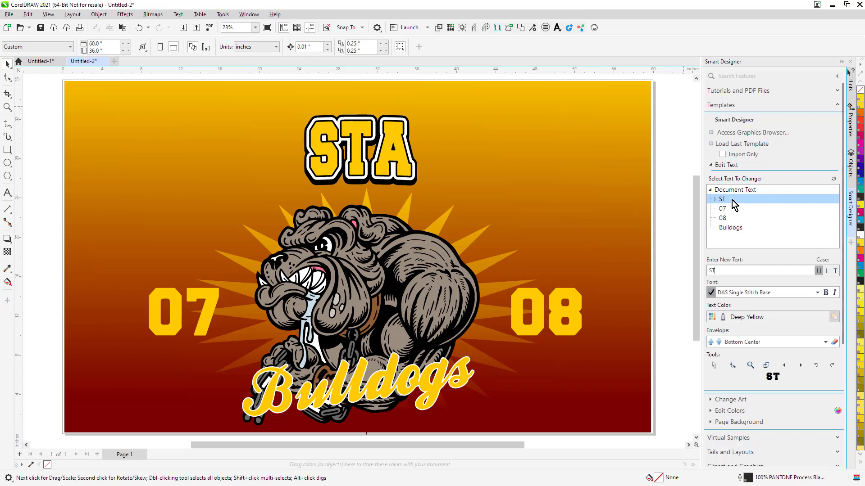
type("ATE CHM")
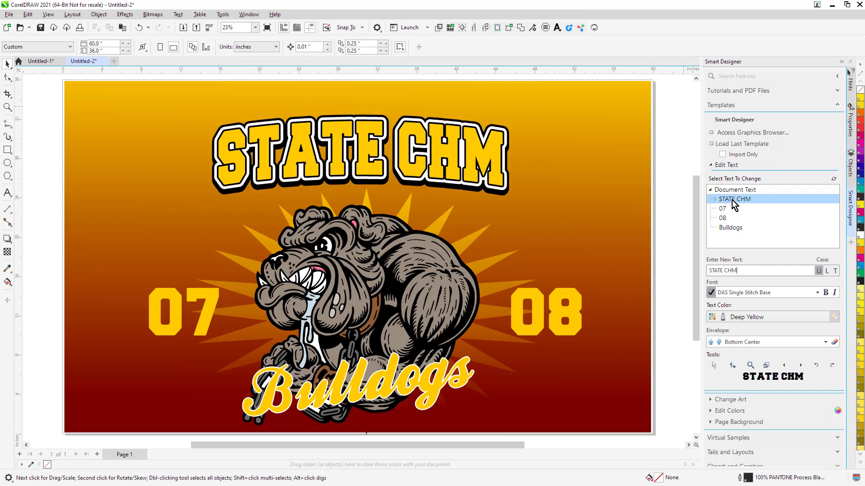
key("BackSpace")
type("A")
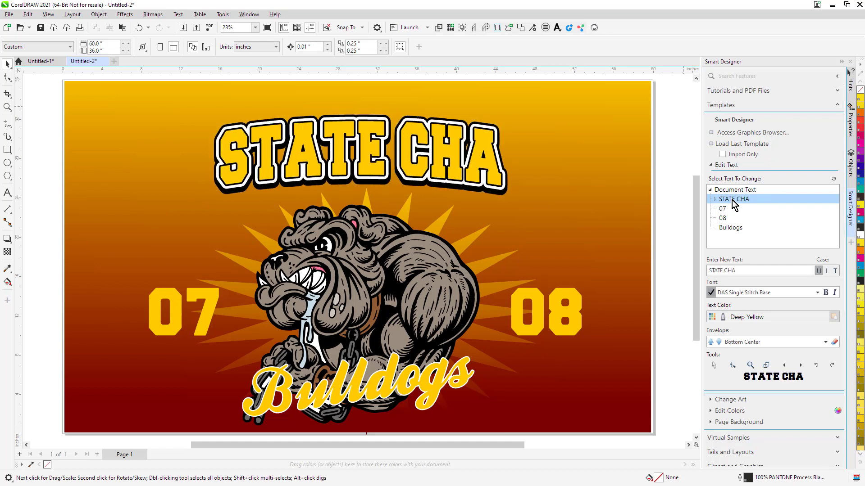
type("MPIONS")
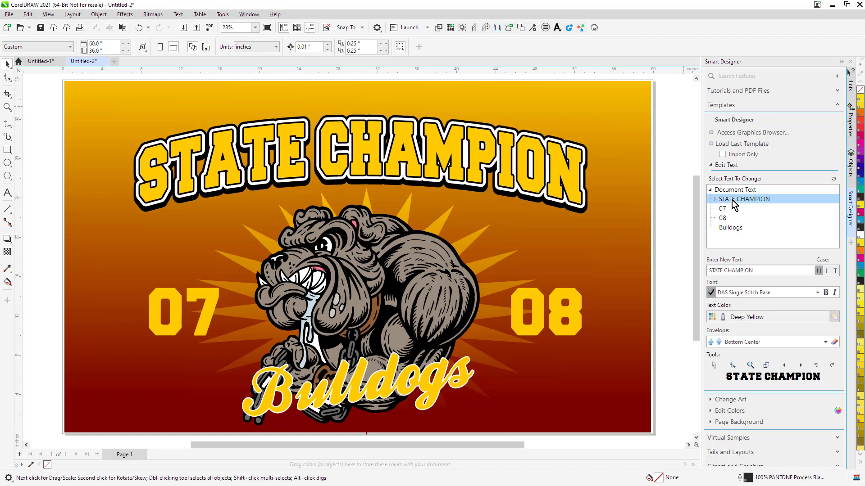
- Replace the numbers 07 and 08 with 20 and 21
left_click(722, 209)
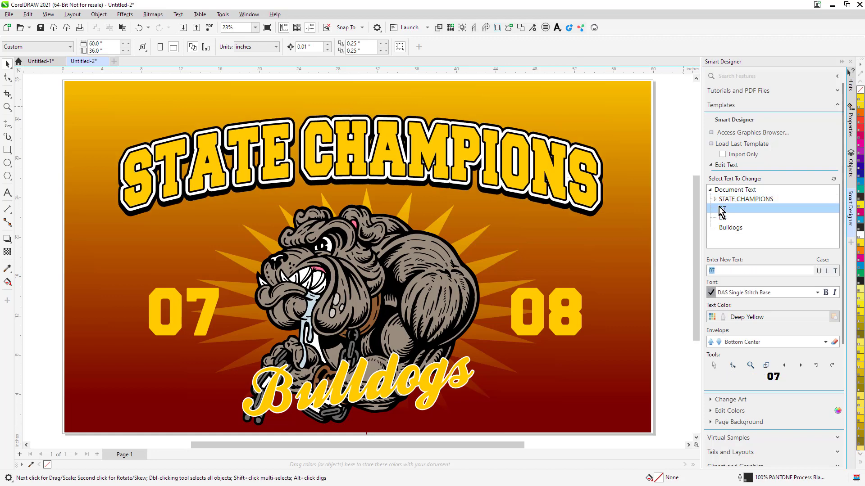
type("20")
left_click(721, 218)
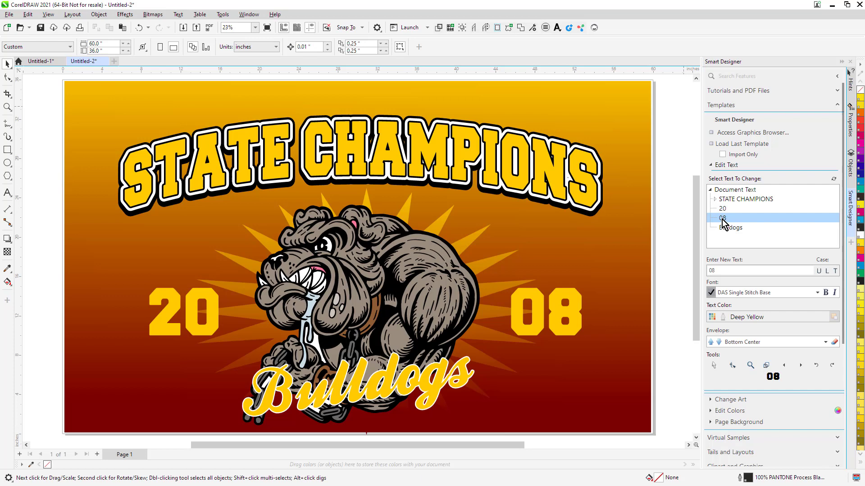
type("21")
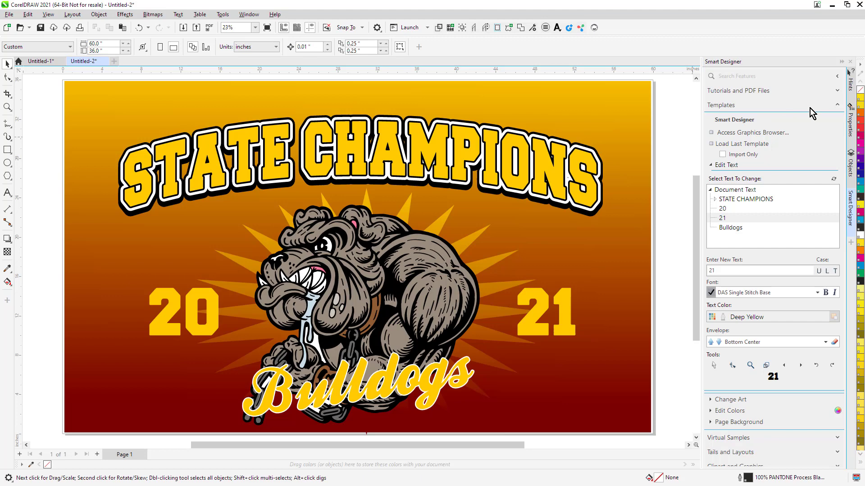
- Set Place Grommets to 3 across, 2 down, a 1-inch inside margin, and the ring style
left_click(836, 107)
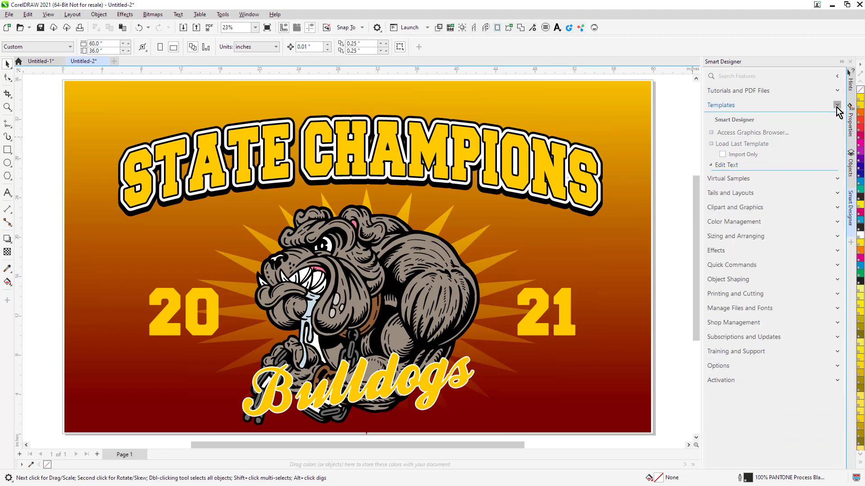
left_click(837, 235)
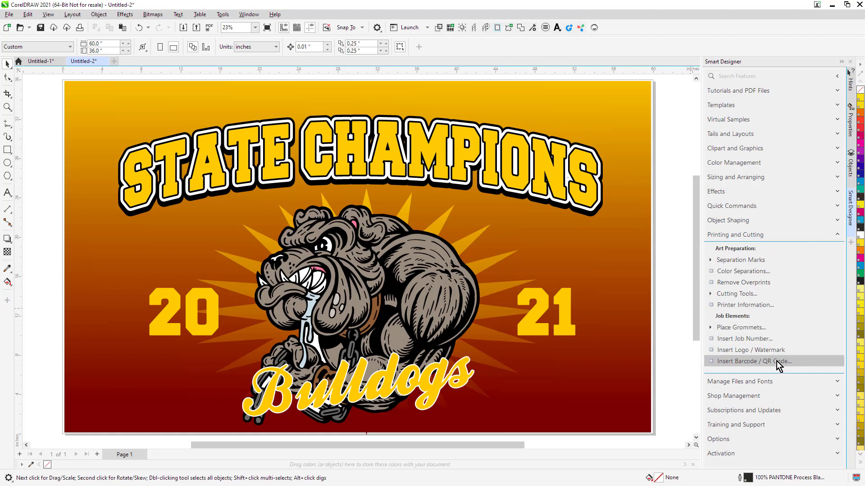
left_click(712, 329)
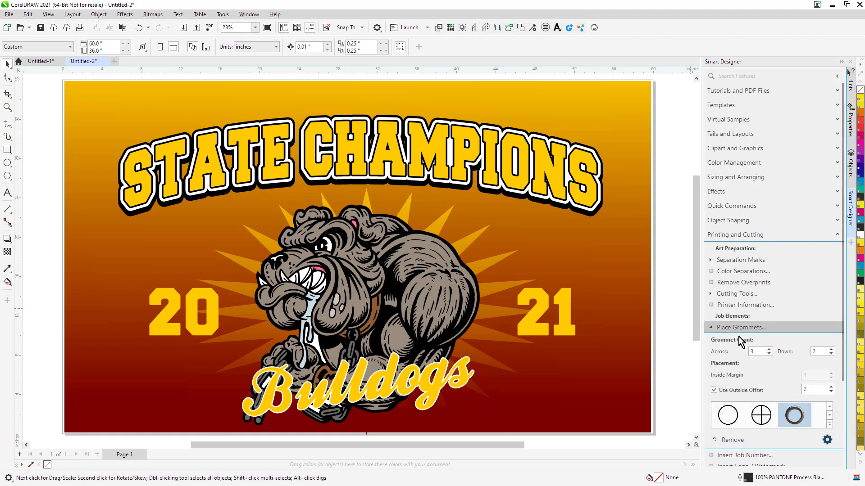
scroll(772, 389, "down", 3)
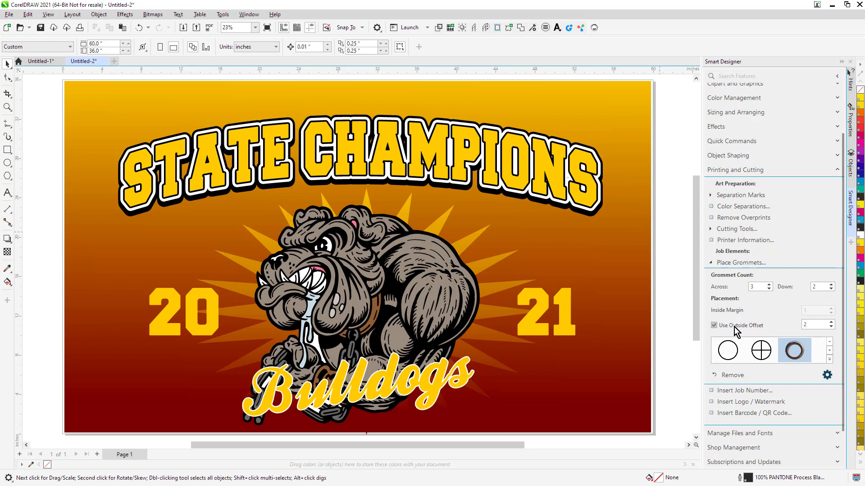
left_click(714, 326)
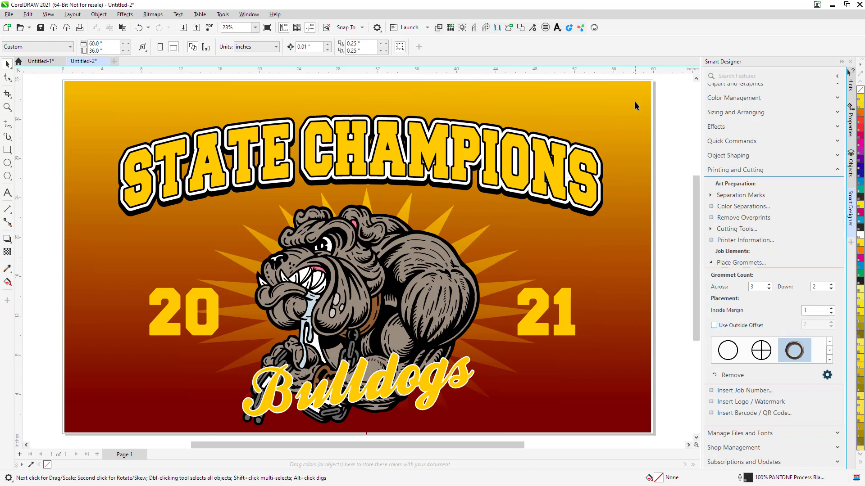
left_click(805, 360)
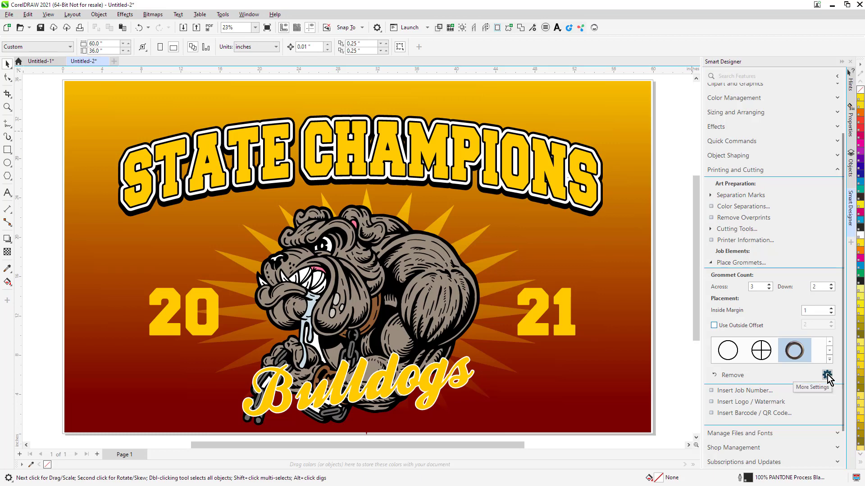
- Open the extra grommet settings and check Lock Page to confirm the 60x36 size, then unlock it
left_click(827, 376)
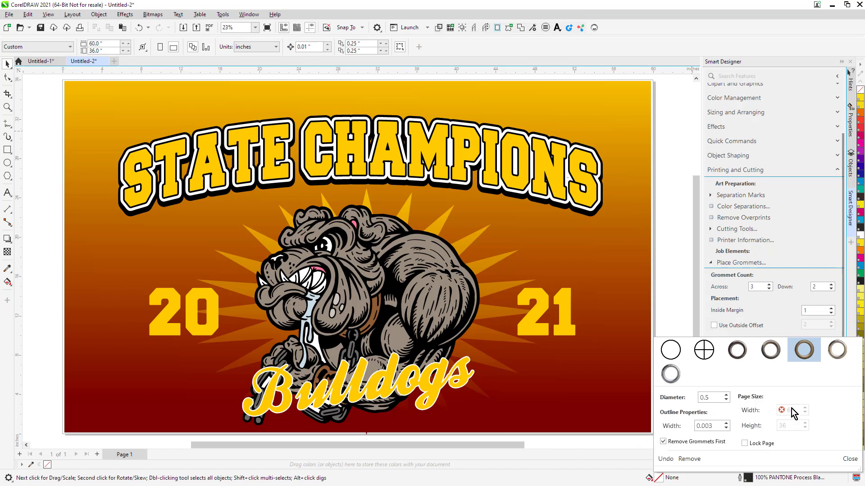
left_click(744, 443)
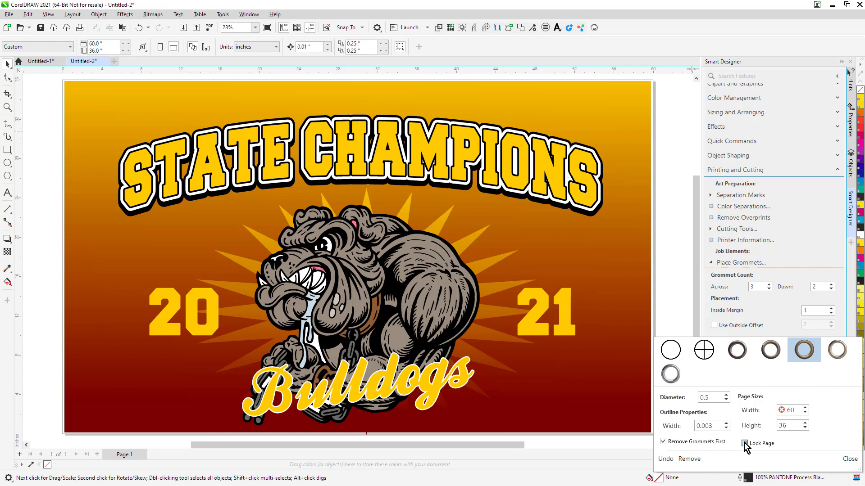
left_click(744, 444)
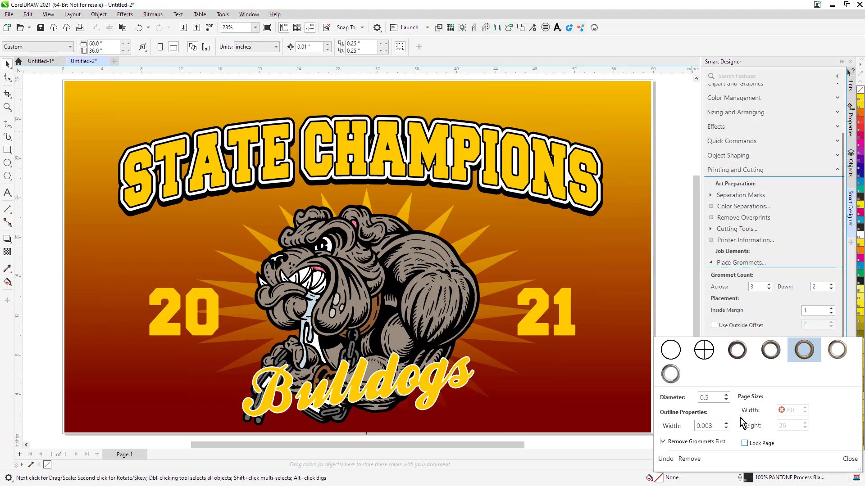
- Place six grommets, then redo them as crosshairs at a 0.5-inch inside margin
left_click(676, 292)
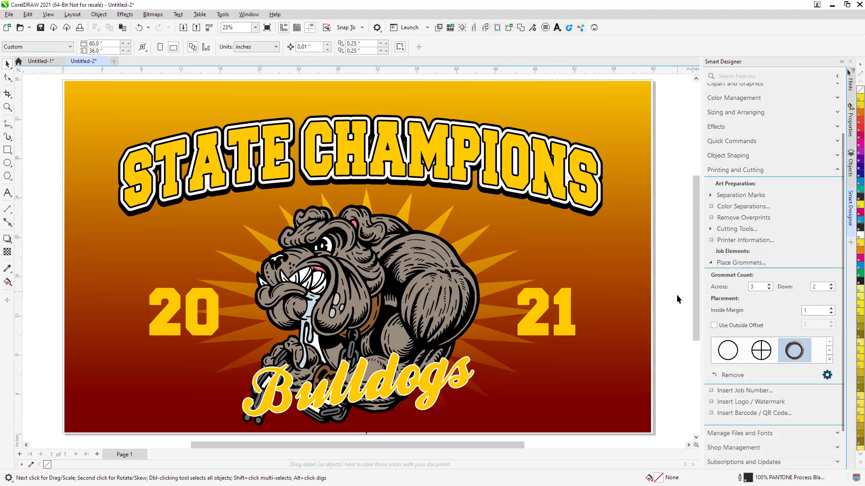
left_click(790, 347)
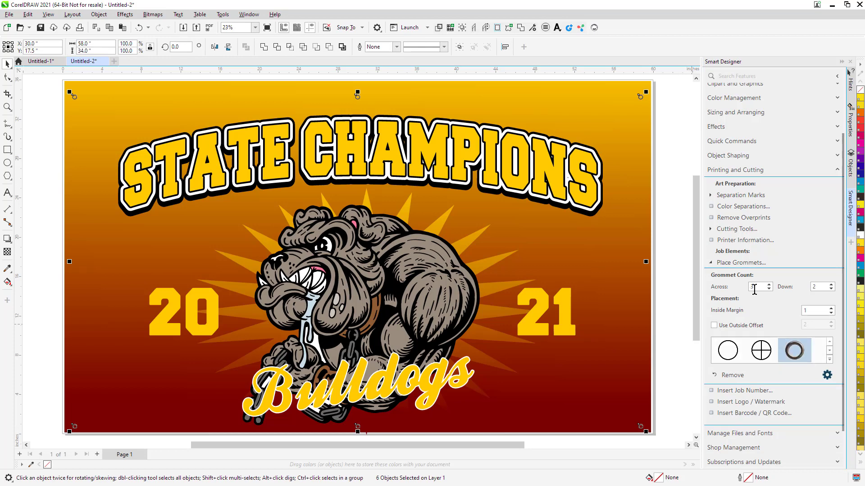
left_click(809, 310)
type("0")
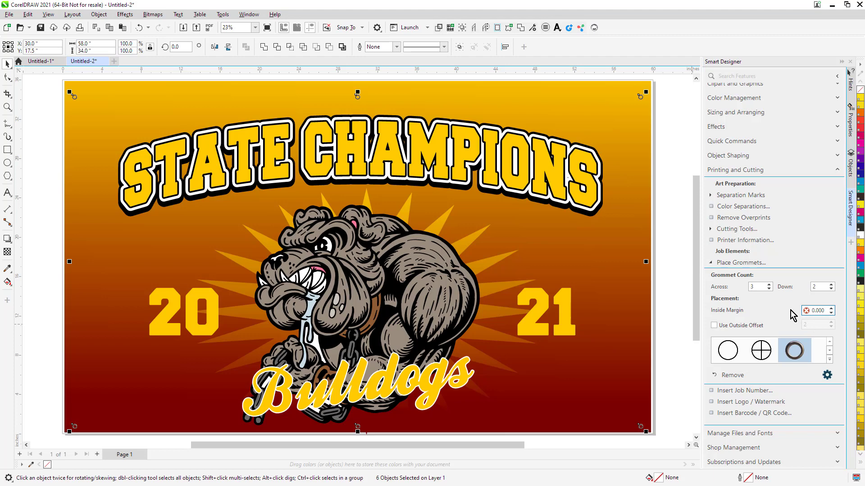
type(".5")
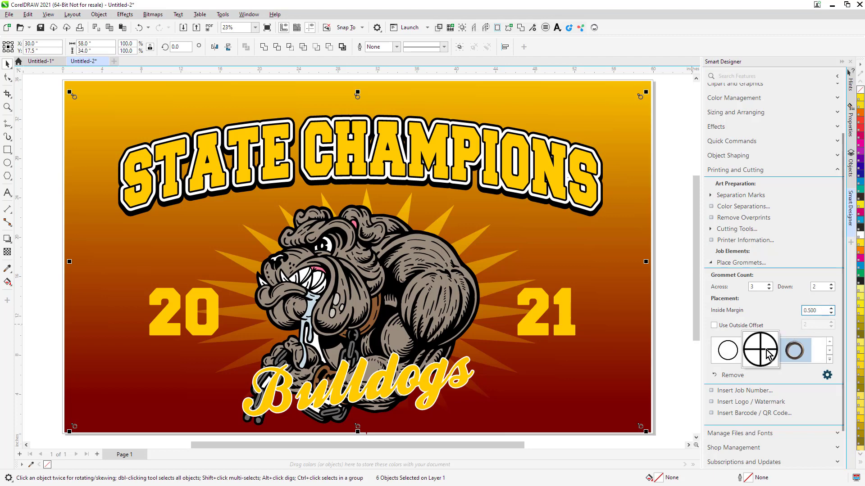
left_click(768, 355)
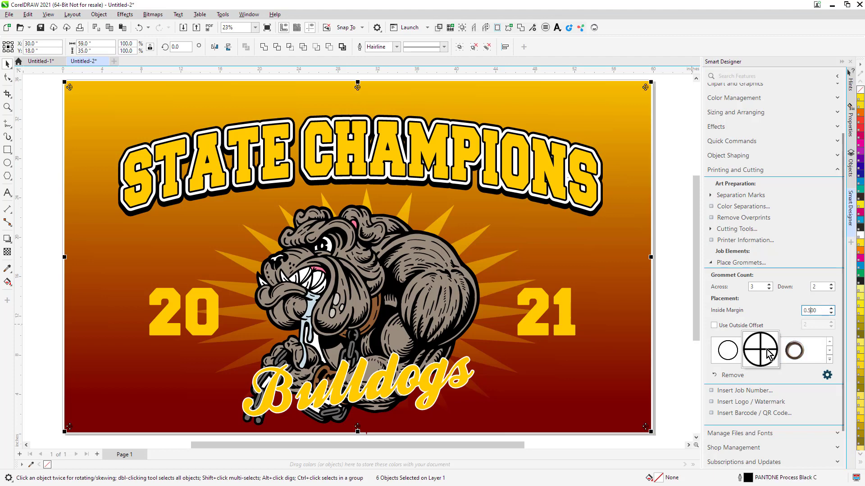
left_click(676, 303)
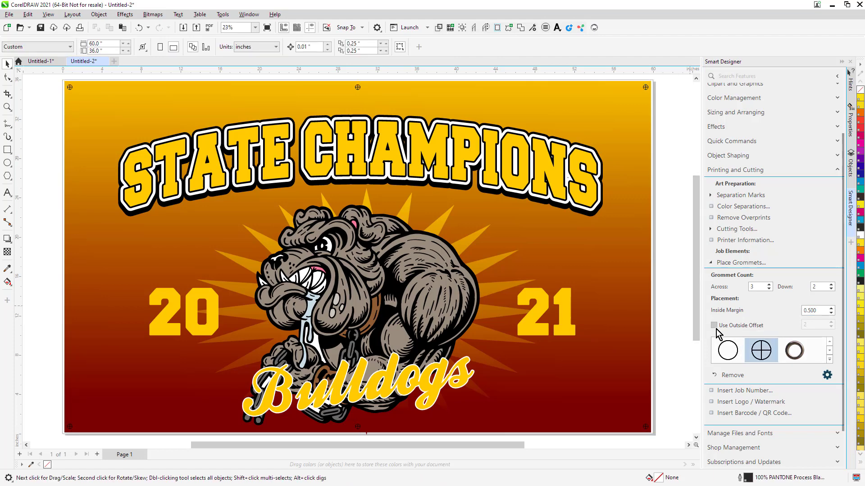
- Try crosshair grommets placed with a 1-inch outside offset
left_click(714, 326)
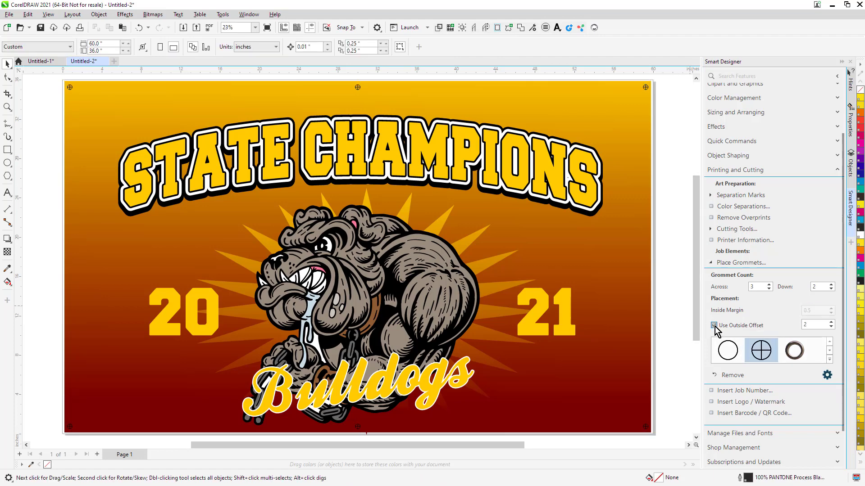
key("Tab")
type("1")
left_click(766, 361)
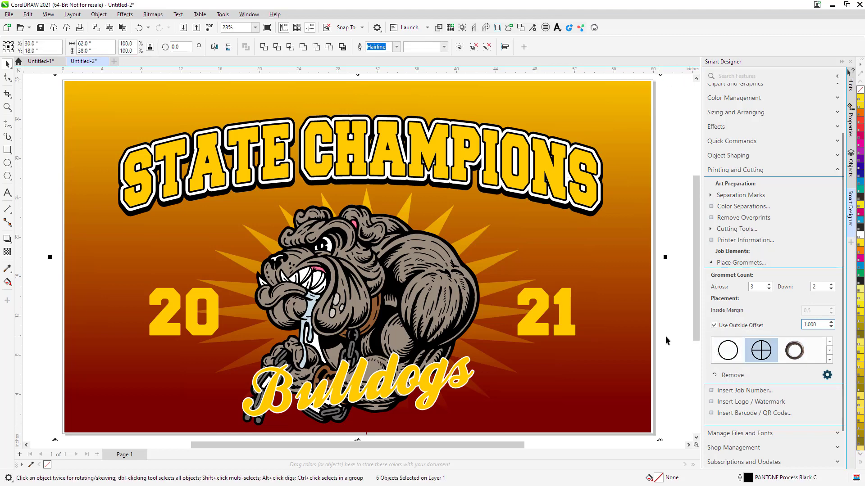
- Replace them with ring grommets at a 1-inch inside margin
left_click(713, 325)
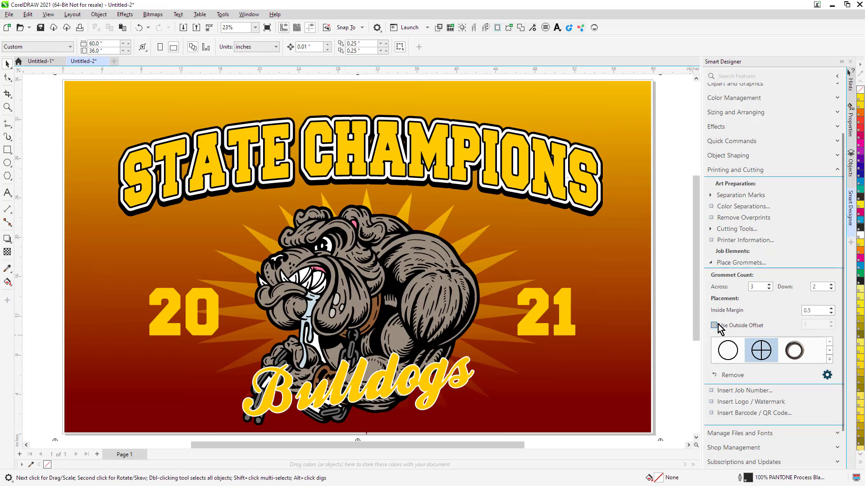
left_click(826, 309)
type("1")
left_click(794, 351)
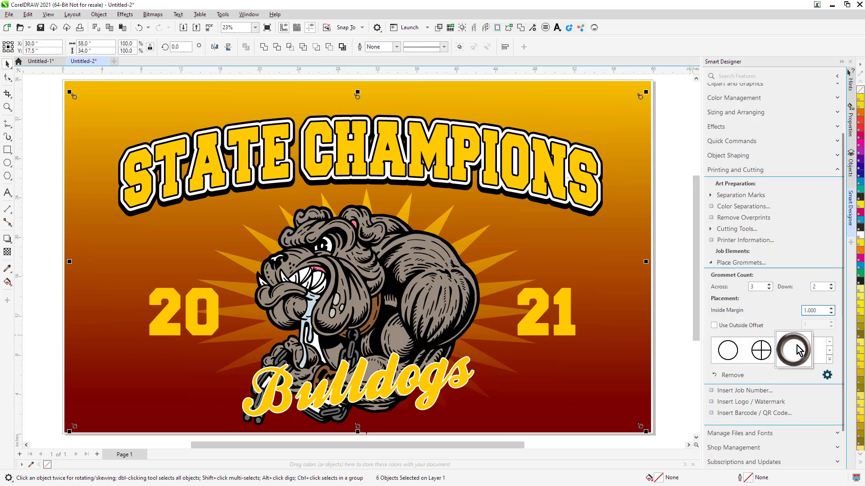
left_click(668, 256)
left_click(641, 97)
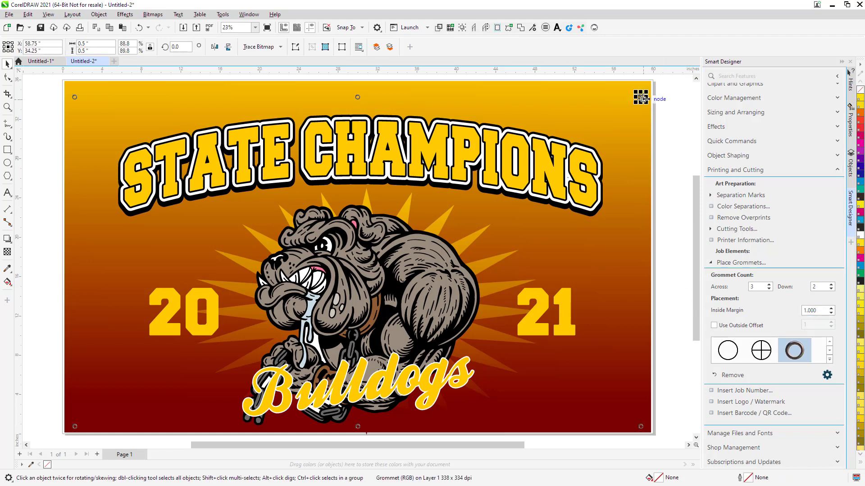
left_click(665, 135)
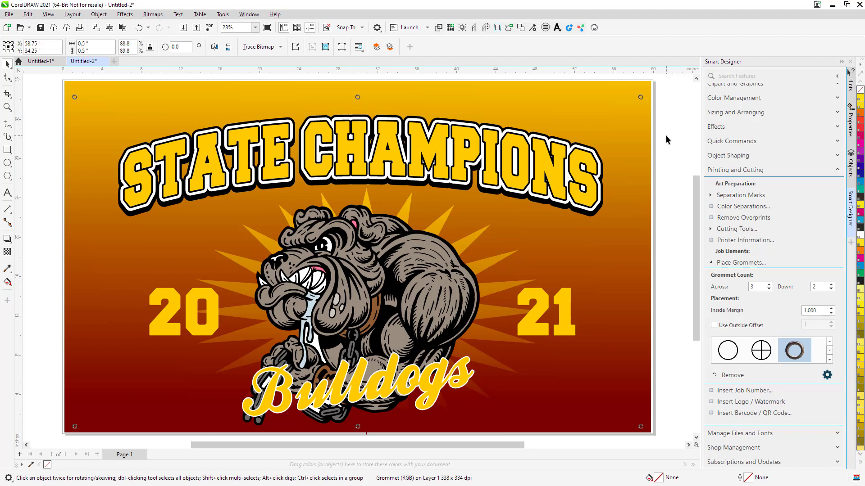